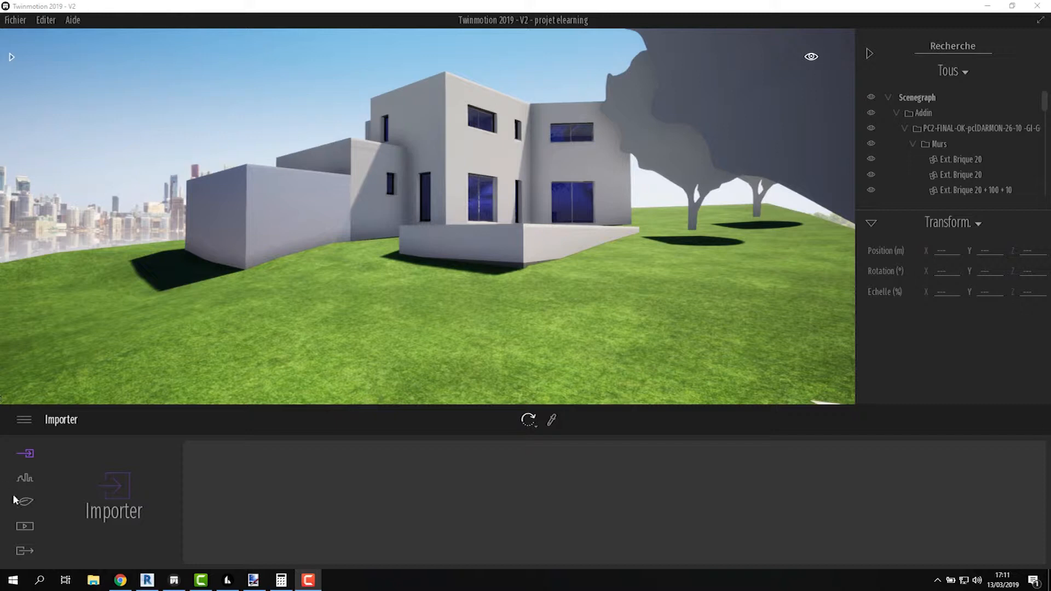
- Open the urban context map used to generate surroundings for the house
click(22, 479)
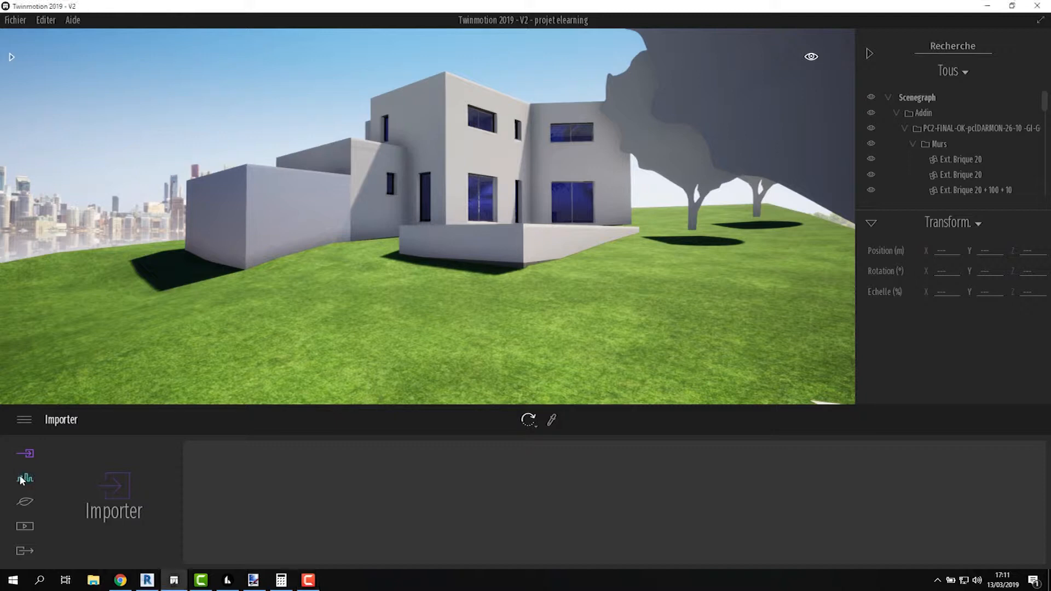
click(22, 480)
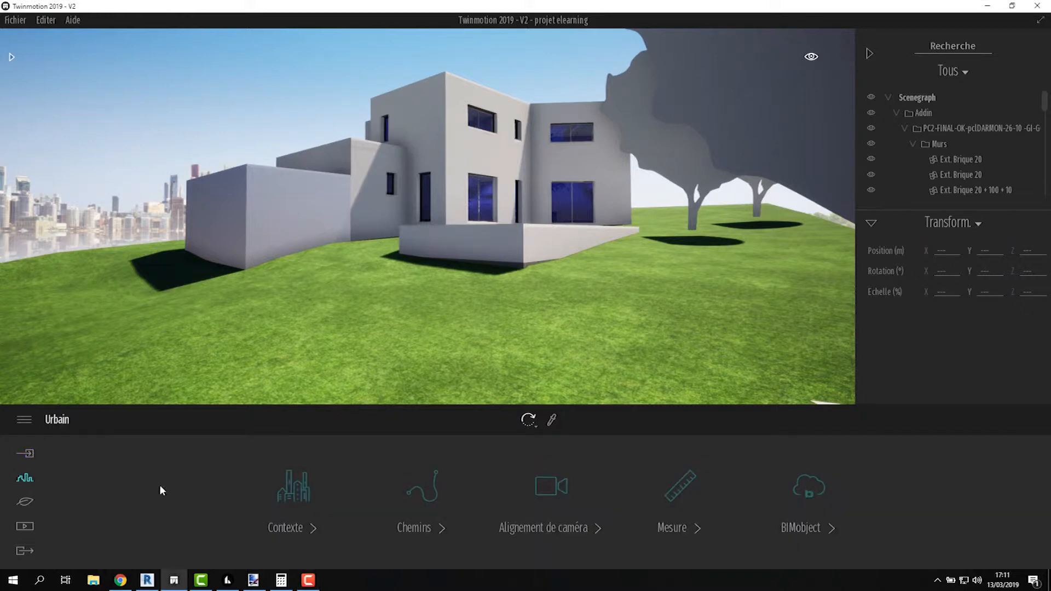
click(297, 495)
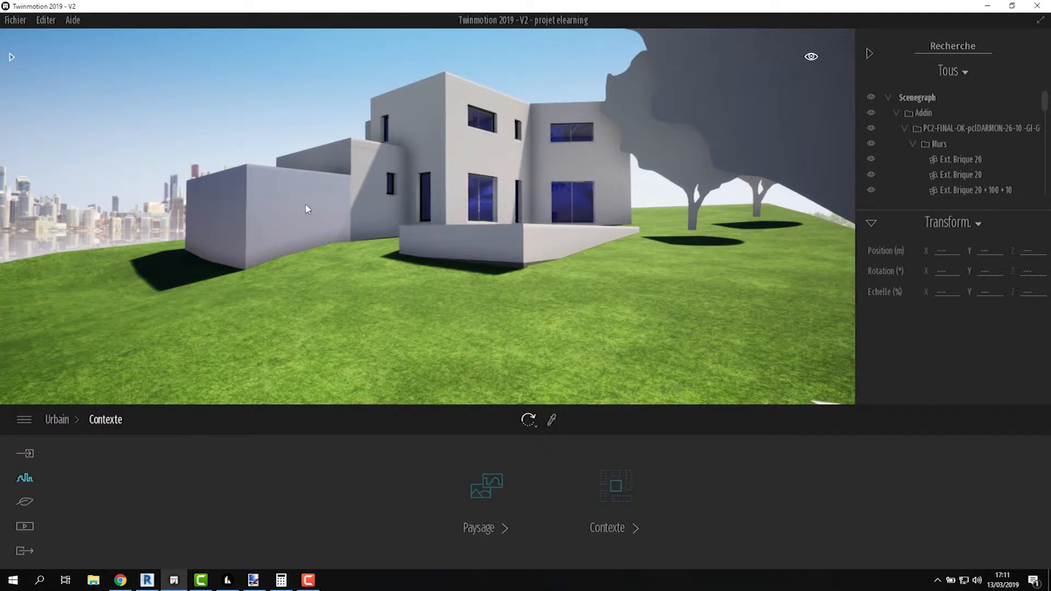
scroll(327, 211, down, 3)
shift+middle_drag(352, 207, 358, 306)
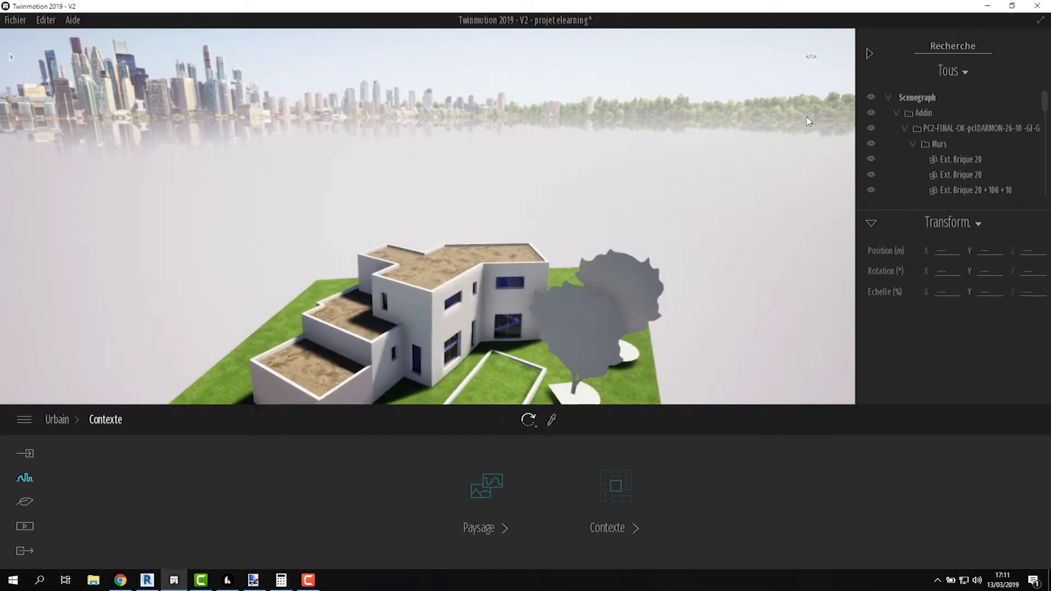
middle_drag(687, 163, 688, 64)
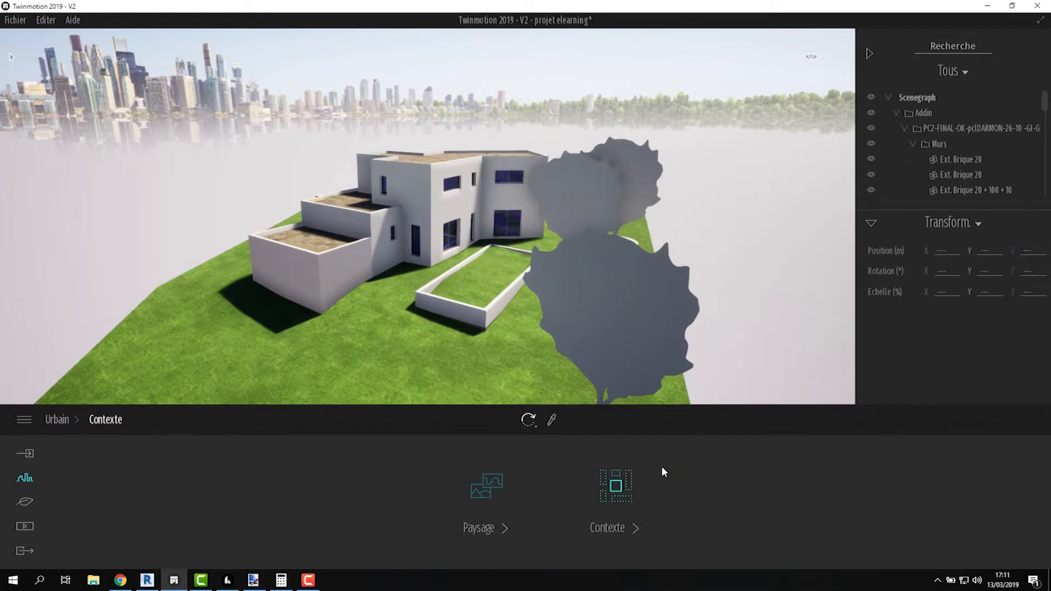
click(619, 490)
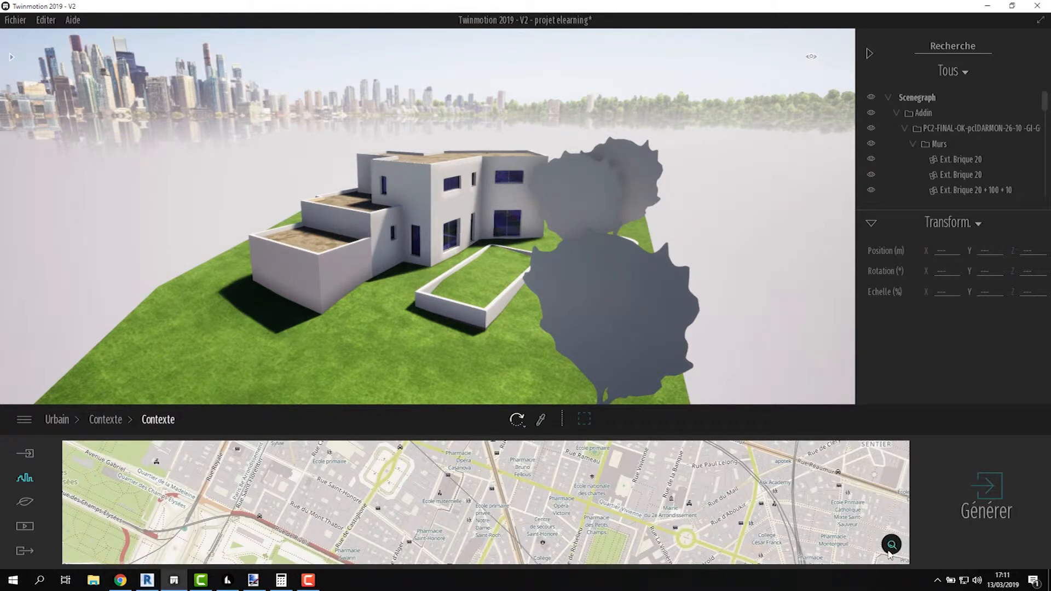
- Search the context map for "poisy" and go to Poisy, France
click(891, 544)
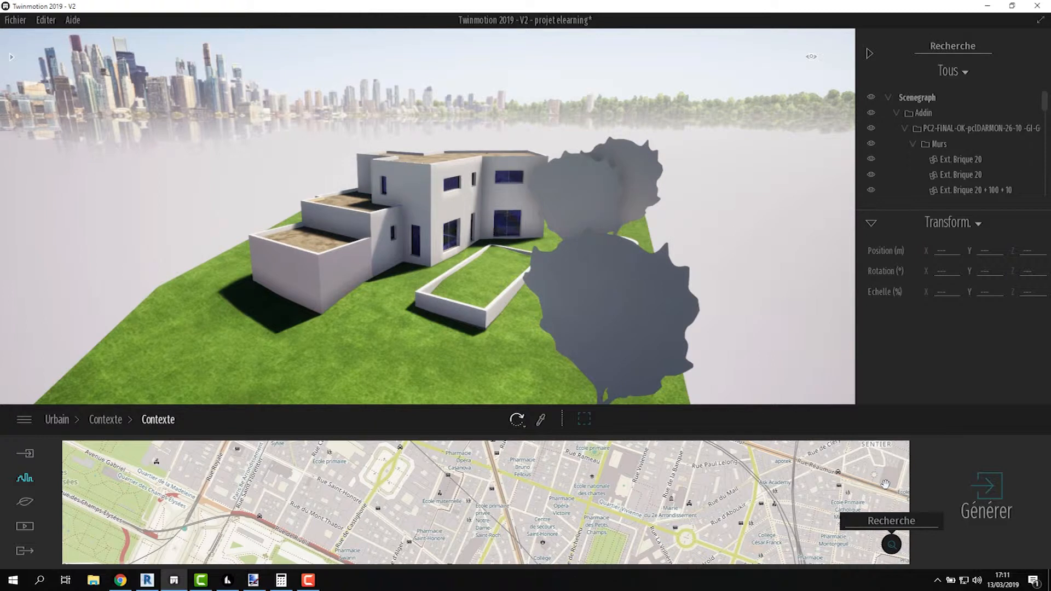
text(poisy)
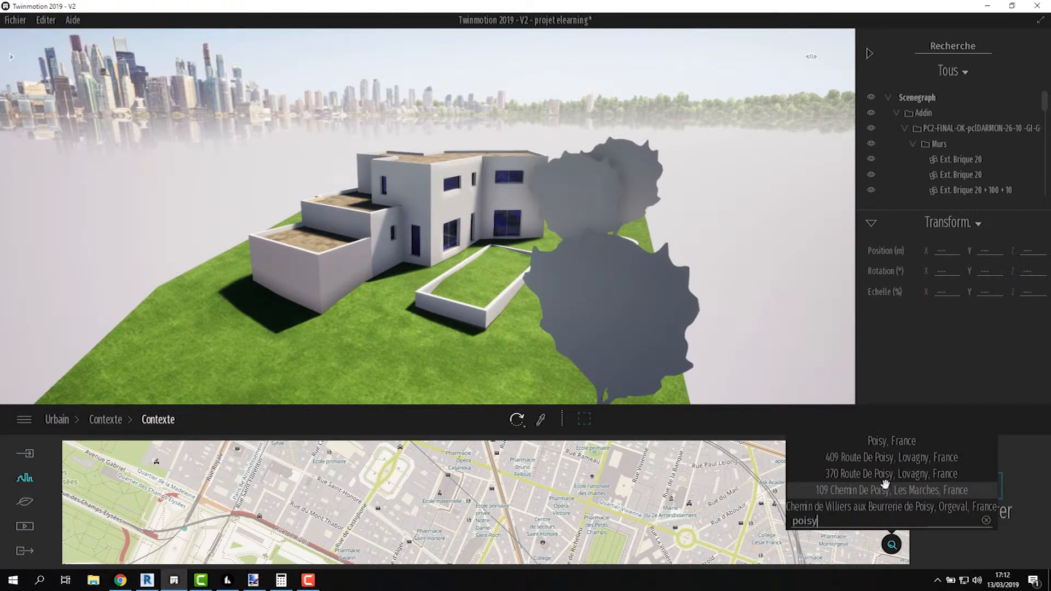
click(886, 441)
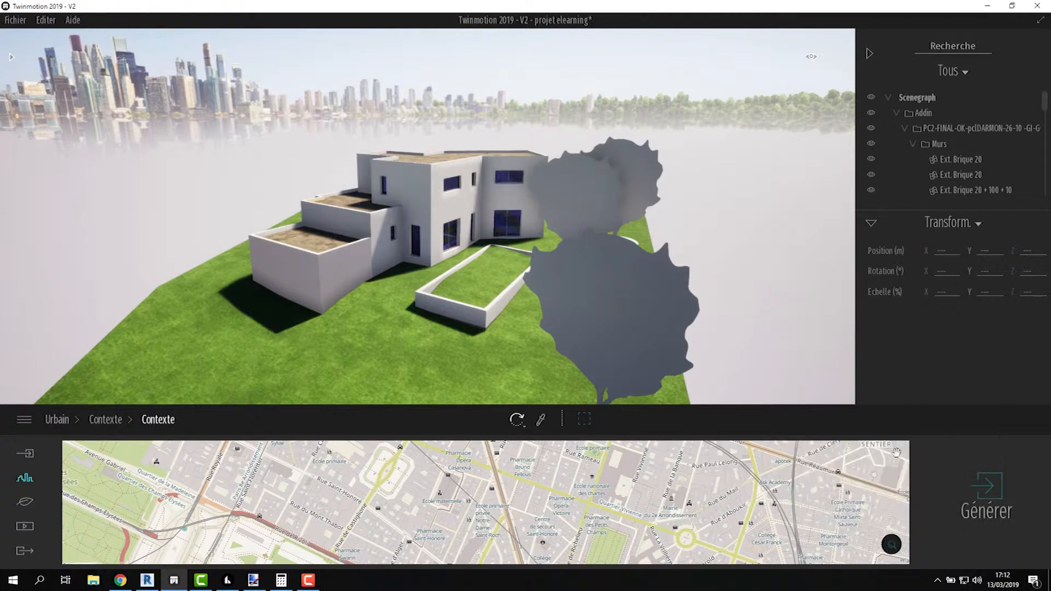
- Frame the map area around the junction of Chemin des Pacheux and Route de Monod, and generate its context
mouse_move(562, 523)
mouse_down()
mouse_move(568, 474)
mouse_move(575, 507)
mouse_move(570, 483)
mouse_up()
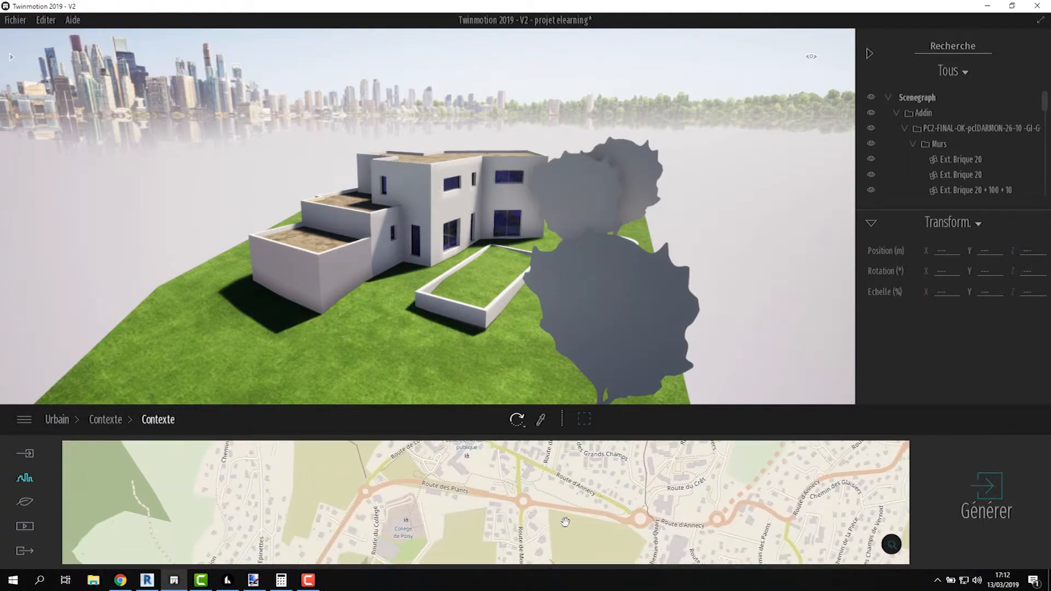
mouse_move(515, 550)
mouse_down()
mouse_move(514, 475)
mouse_move(522, 508)
mouse_move(523, 470)
mouse_up()
drag(574, 551, 549, 497)
scroll(549, 502, up, 5)
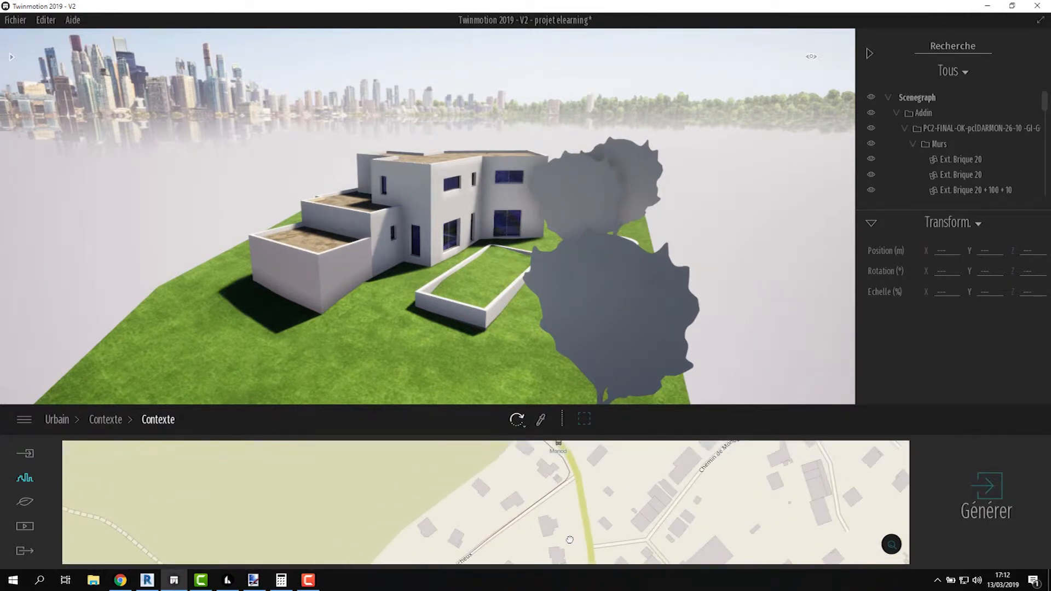
scroll(564, 508, down, 3)
drag(564, 508, 564, 479)
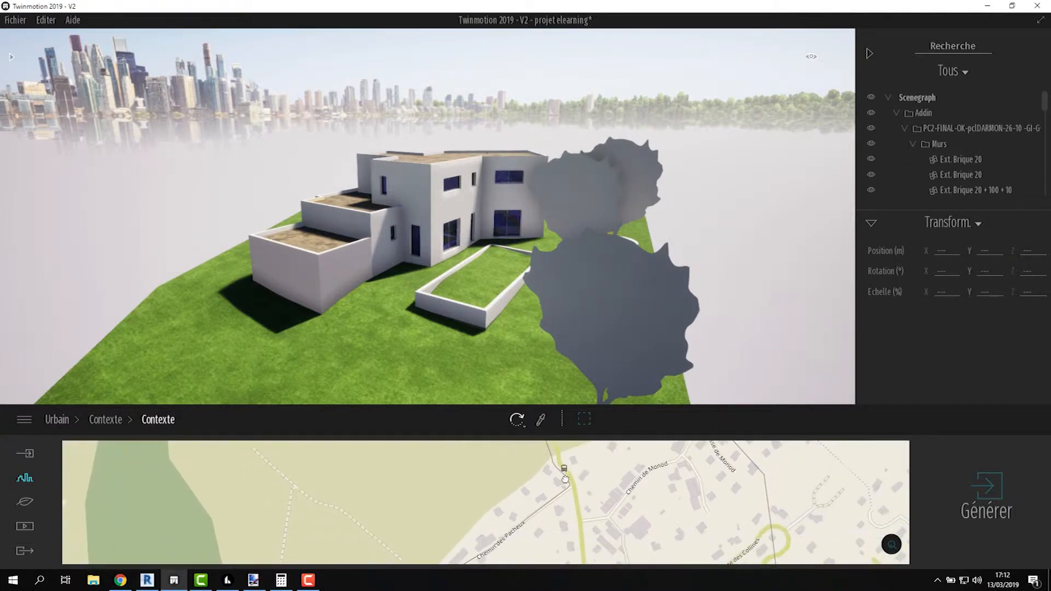
click(590, 422)
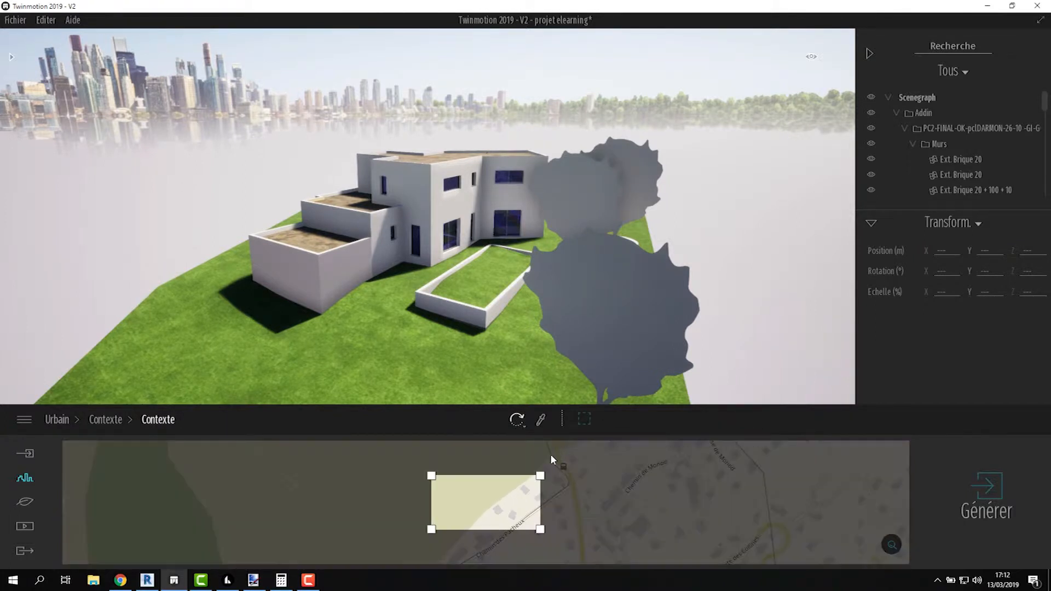
drag(511, 494, 465, 501)
drag(540, 476, 549, 460)
drag(509, 493, 480, 508)
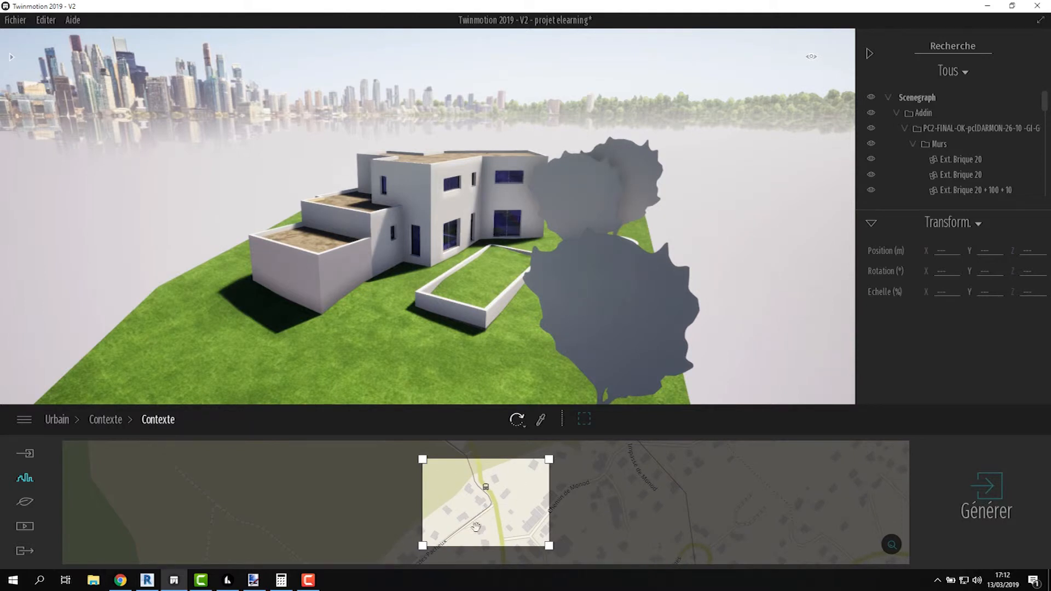
click(997, 492)
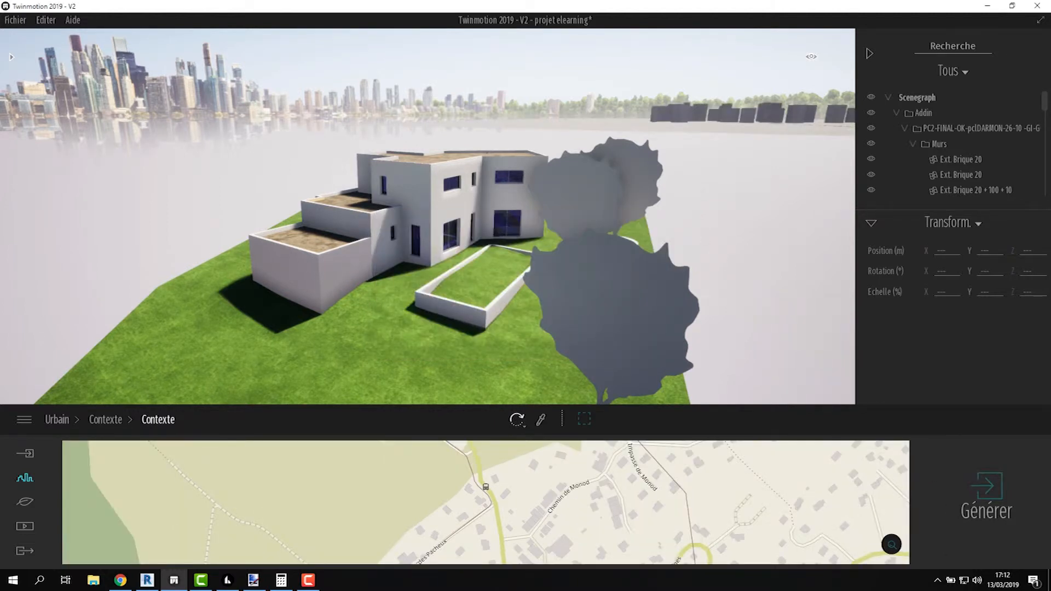
- Delete the Ground object and the Buildings folder from the generated Context
middle_drag(735, 143, 684, 227)
scroll(735, 143, down, 5)
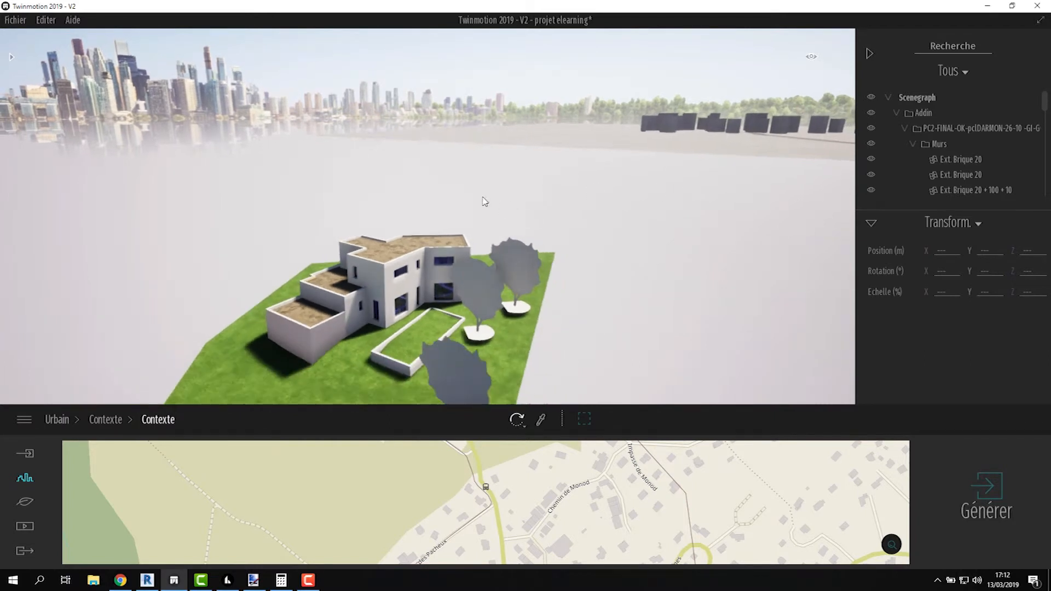
scroll(473, 194, down, 3)
right_drag(441, 192, 536, 258)
scroll(433, 178, down, 2)
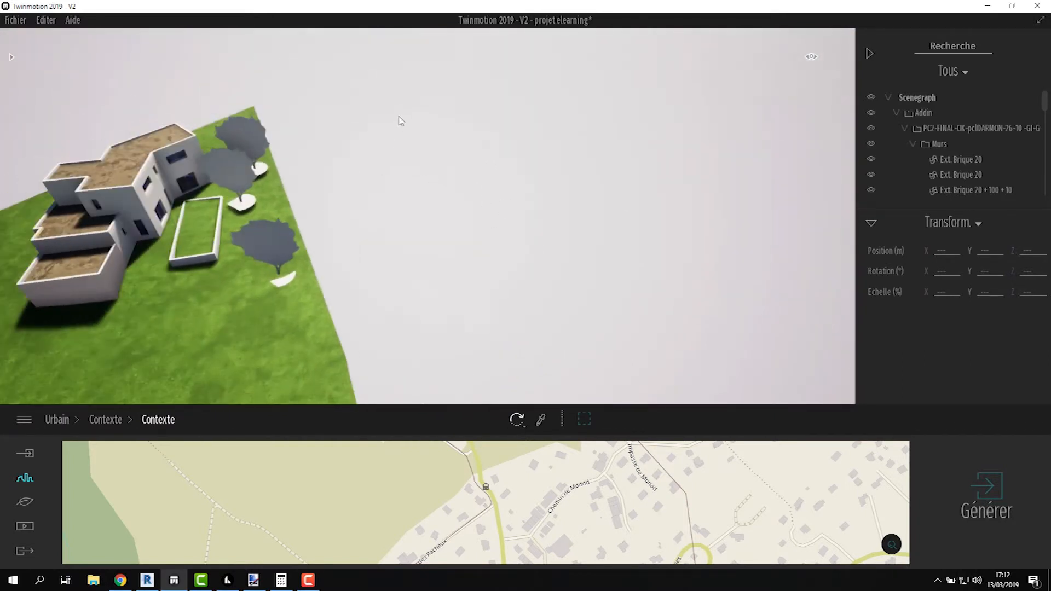
scroll(398, 117, down, 4)
right_drag(390, 166, 364, 90)
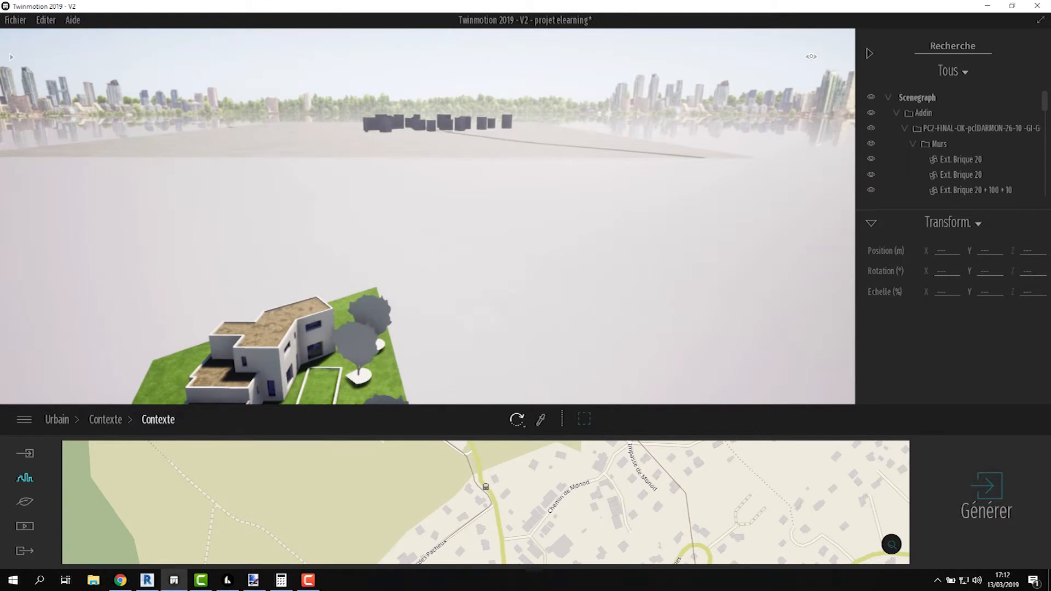
click(422, 138)
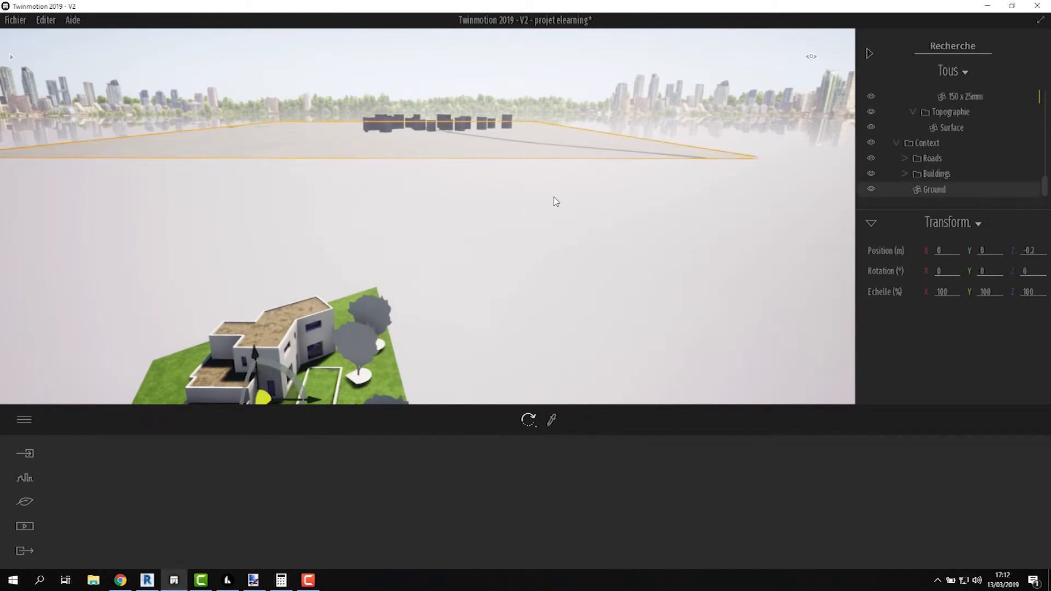
key(f)
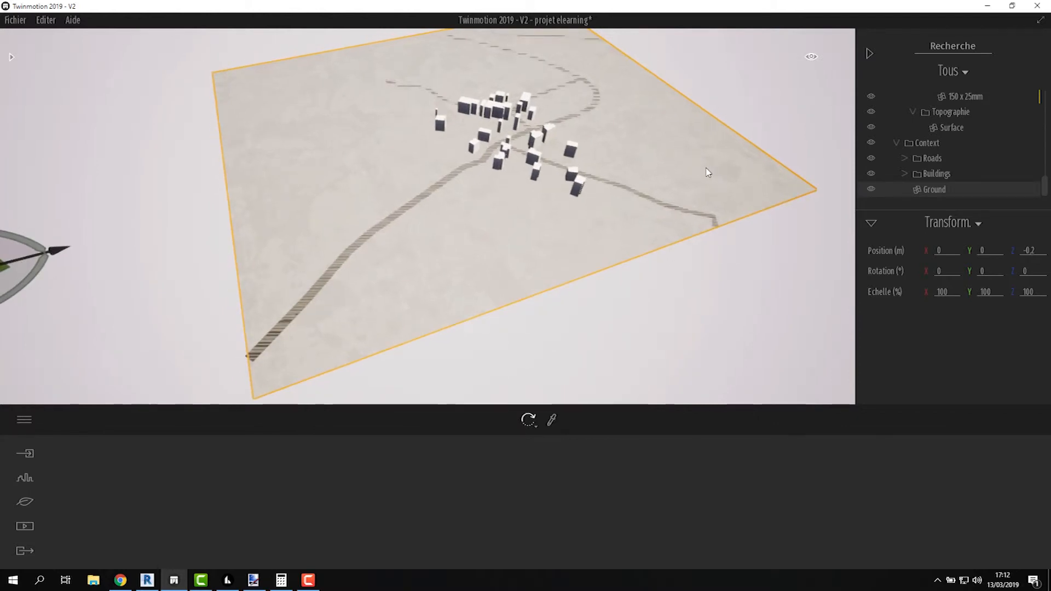
key(Delete)
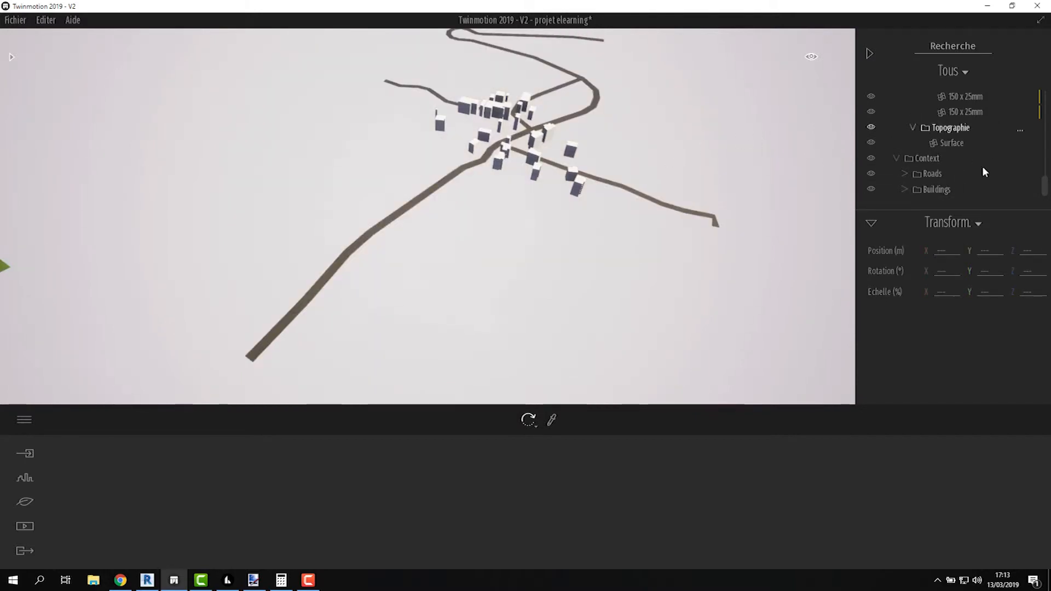
click(935, 190)
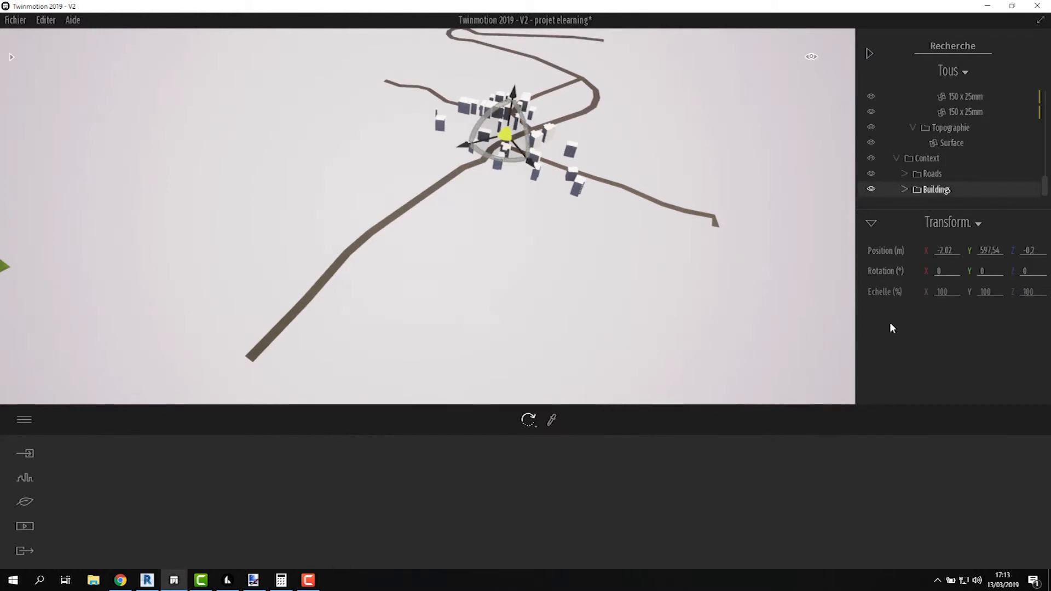
key(Delete)
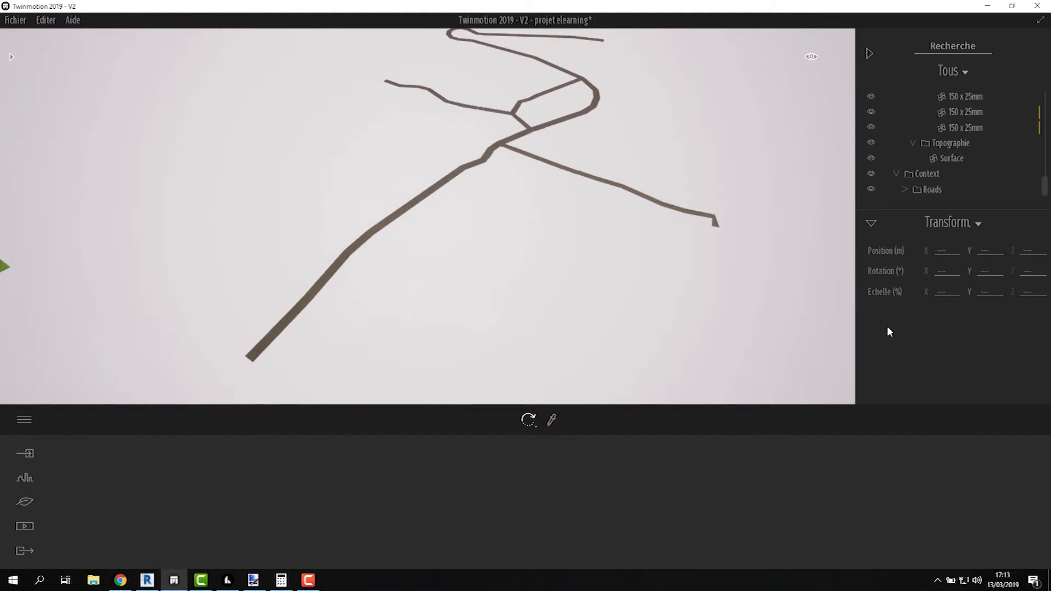
- Move the whole Roads folder next to the house plot, to about X 9 m, Y -31 m
click(934, 190)
click(905, 188)
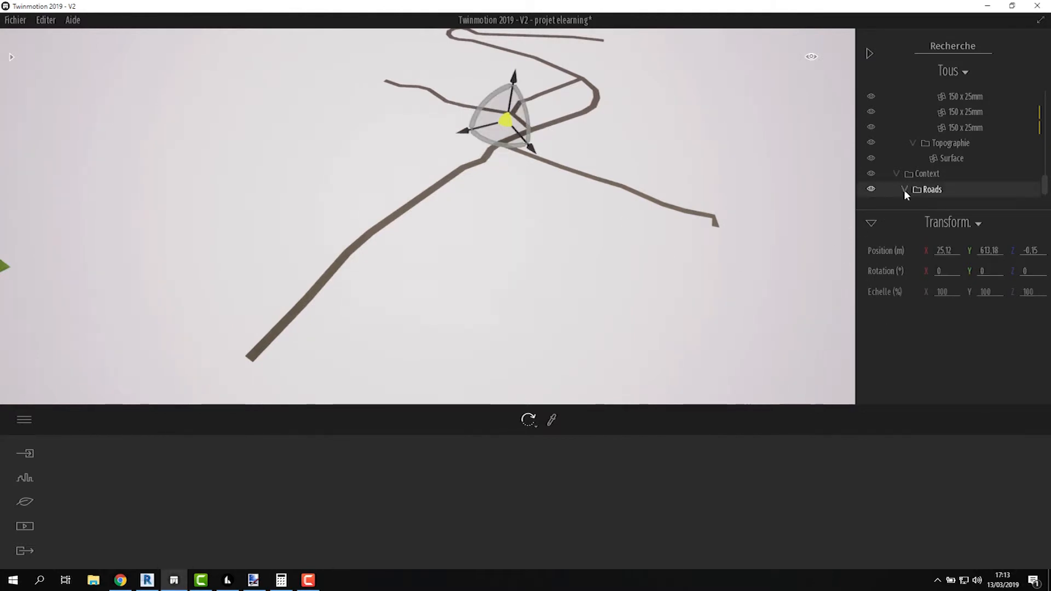
scroll(907, 191, down, 3)
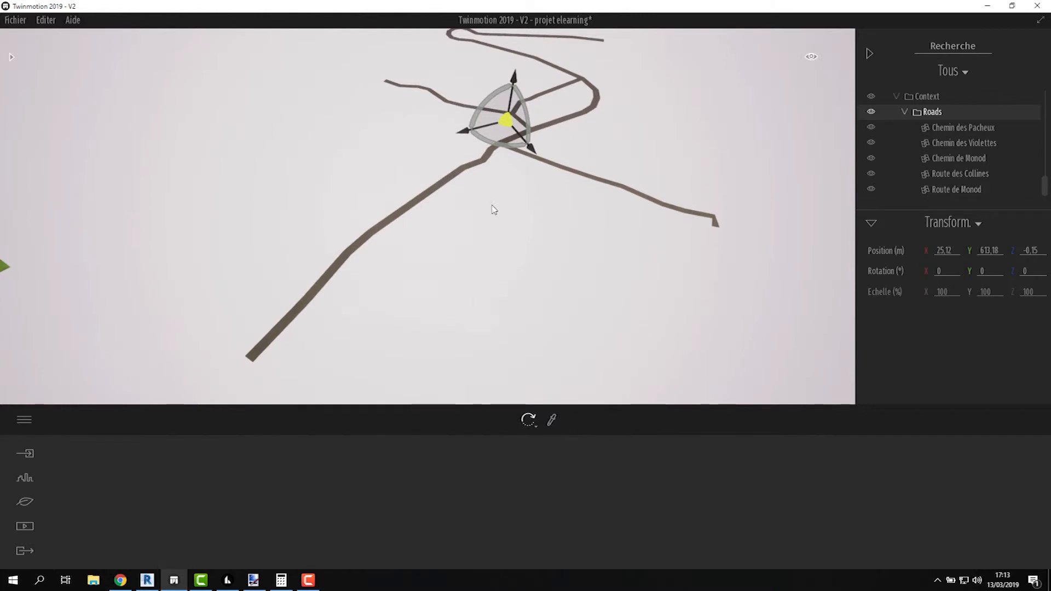
shift+middle_drag(428, 234, 402, 199)
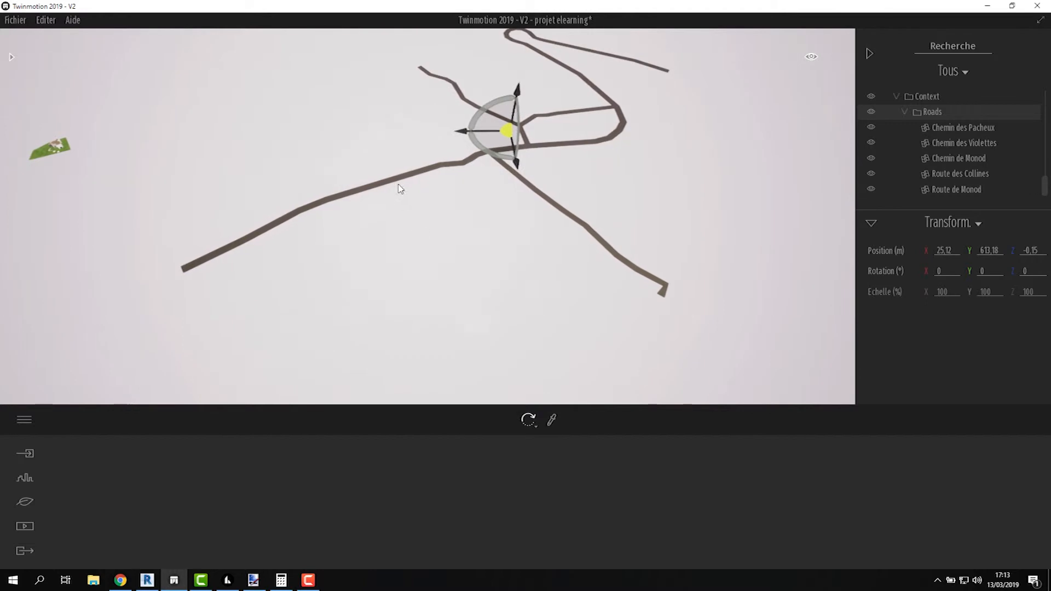
drag(503, 144, 20, 153)
middle_drag(64, 154, 65, 156)
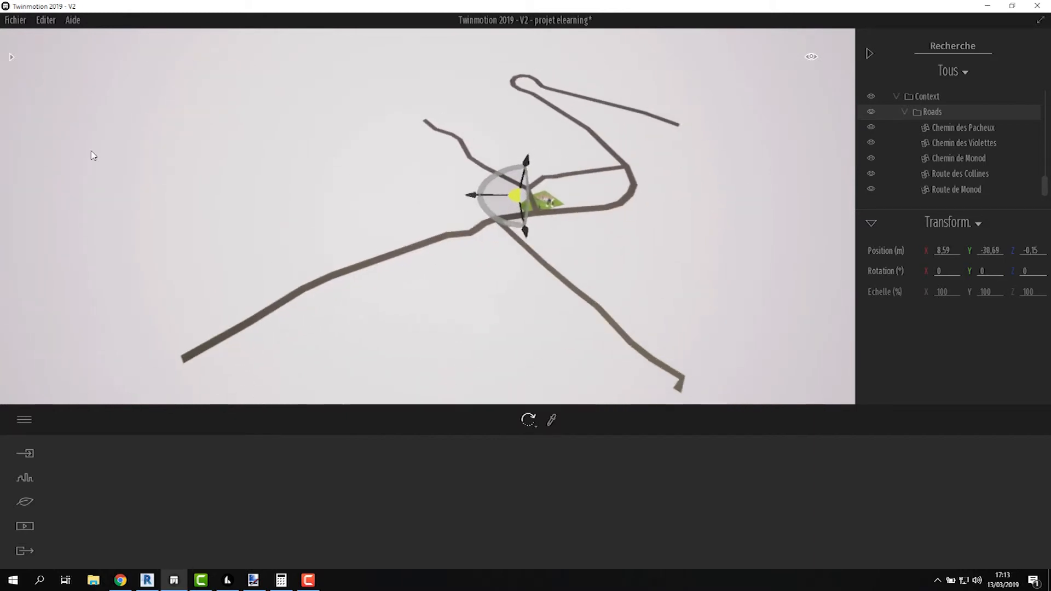
- Delete the Chemin des Pacheux road from the generated context
click(601, 146)
click(554, 181)
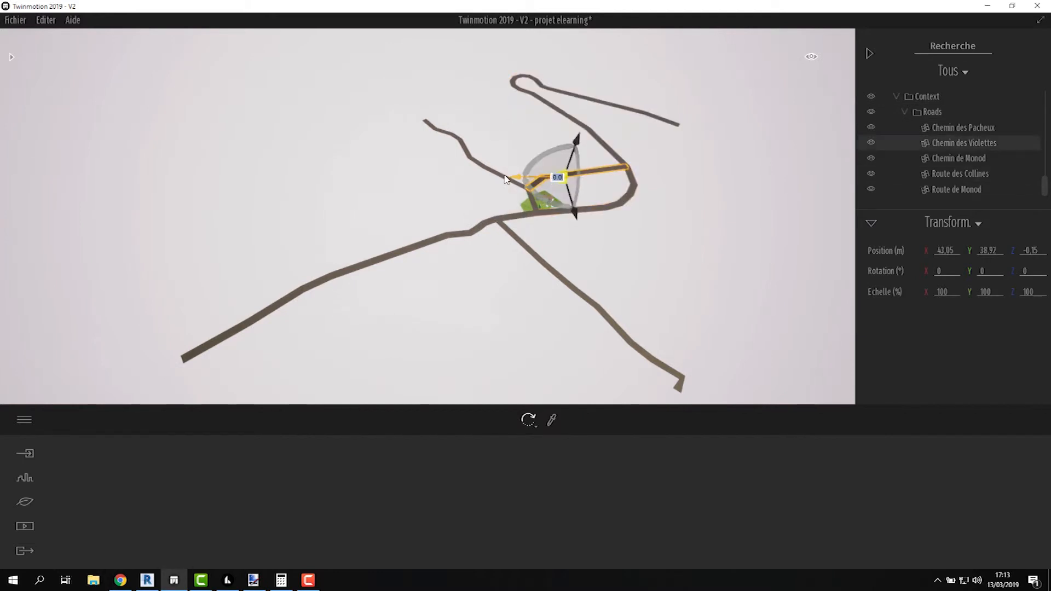
scroll(547, 263, up, 1)
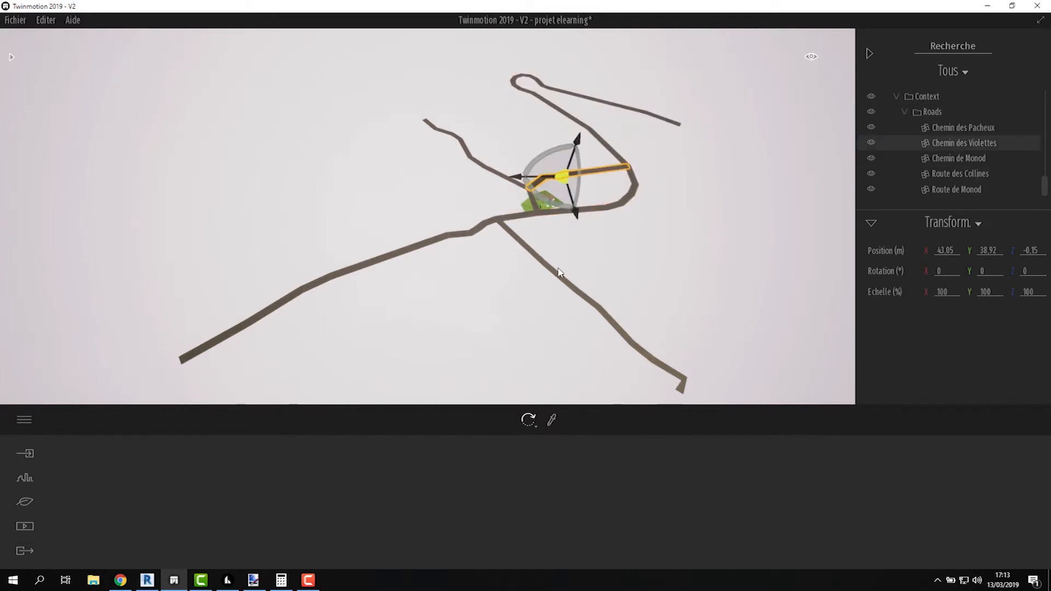
click(553, 272)
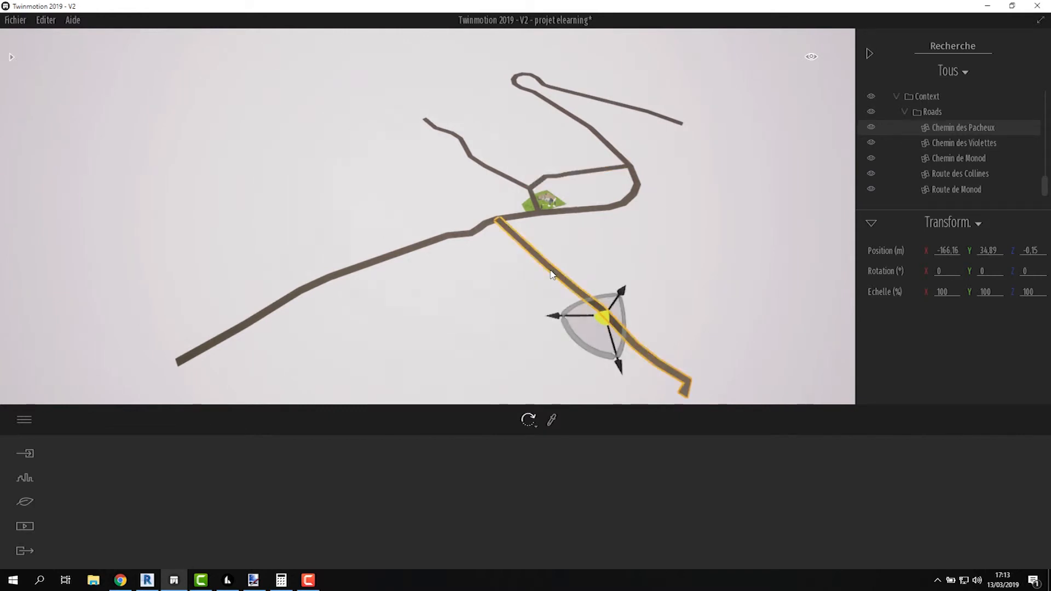
key(Delete)
- Try removing the Chemin de Monod road that meets the house plot, and undo the deletion
click(488, 225)
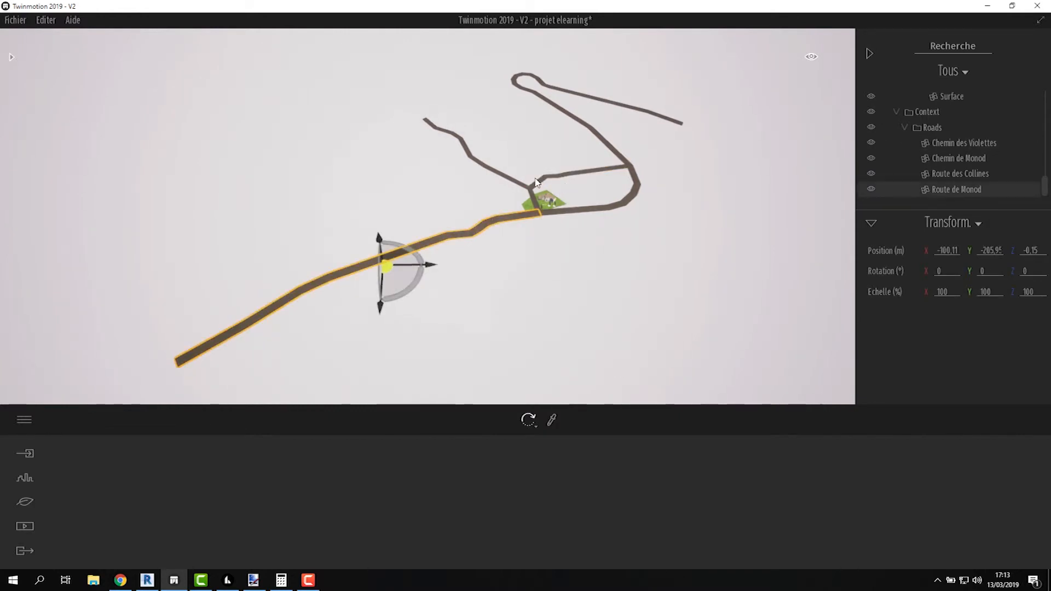
click(518, 185)
key(Delete)
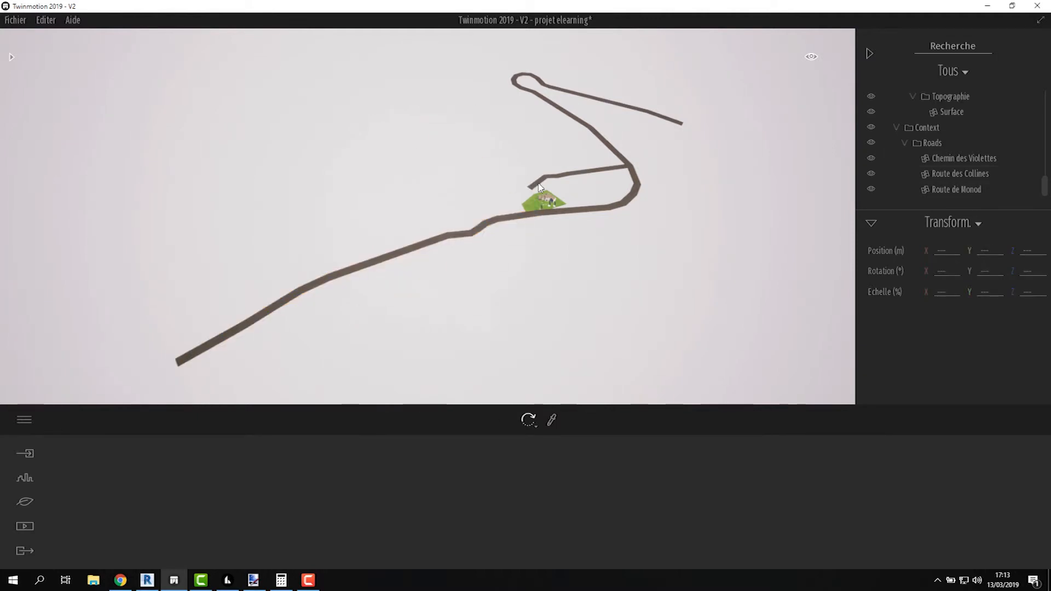
key(ctrl+z)
- Delete the Chemin des Violettes road behind the house plot
click(565, 184)
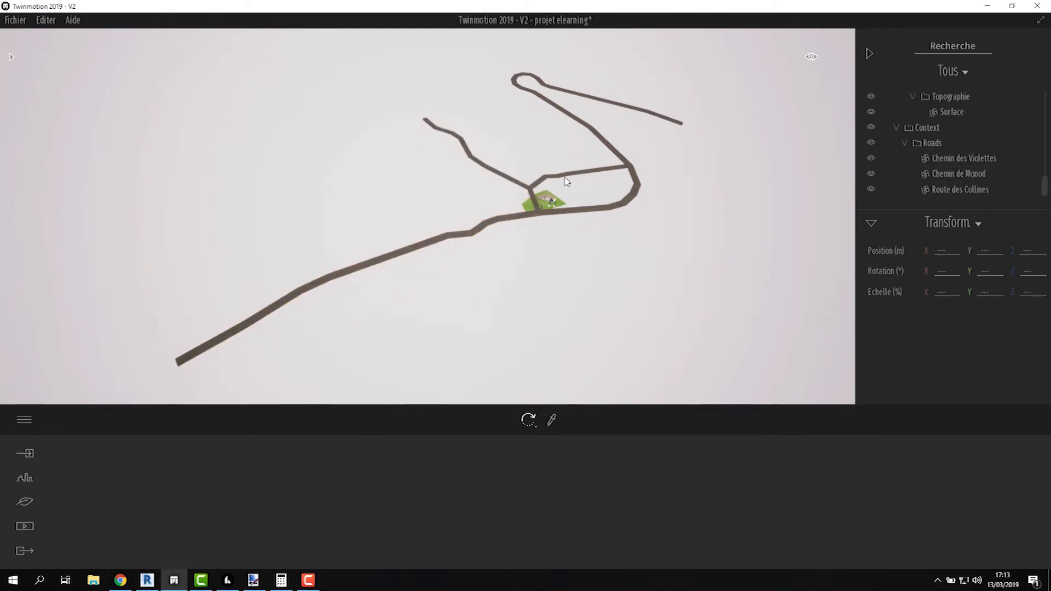
click(565, 183)
key(Delete)
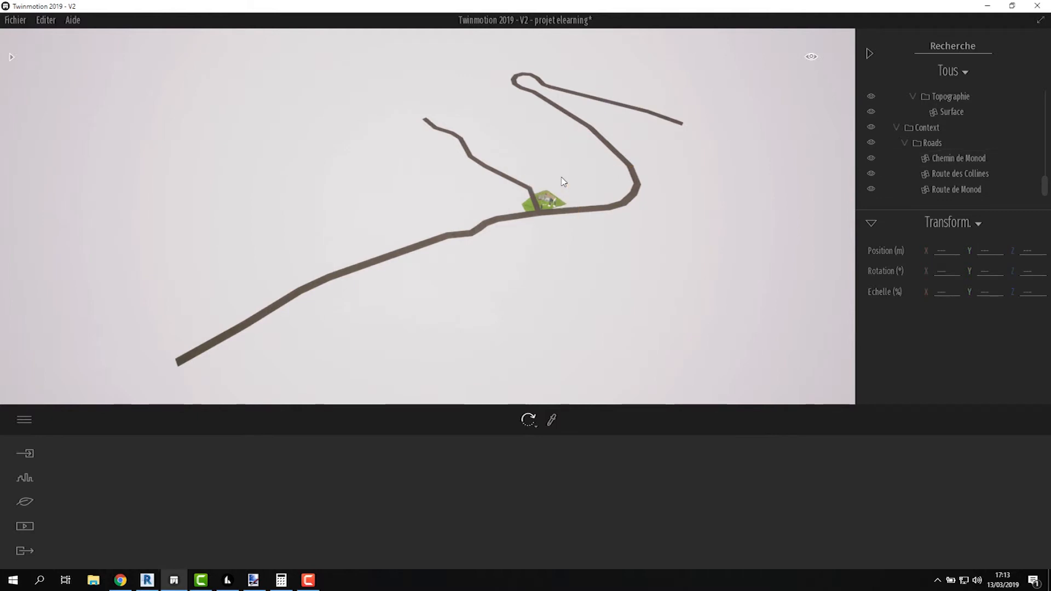
- Return to the house through the saved cam base image and examine from above how the roads meet the plot
click(638, 184)
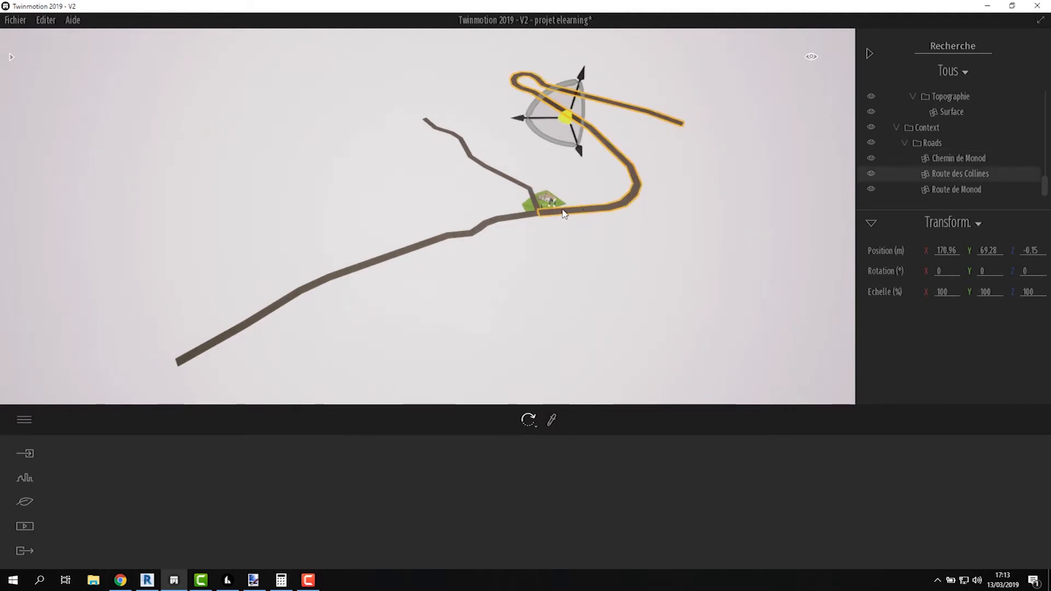
click(24, 527)
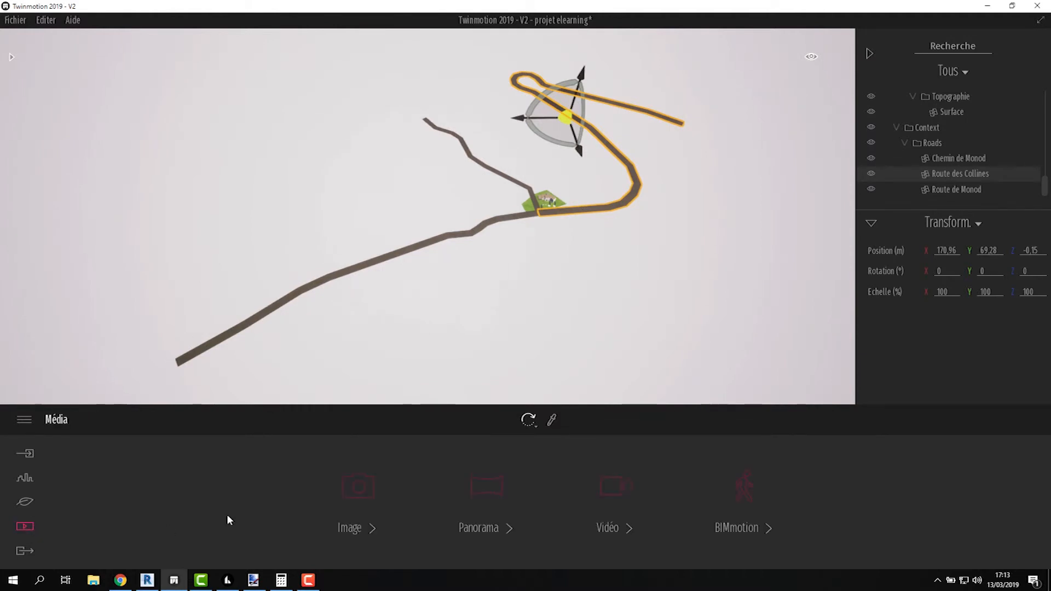
click(370, 485)
click(627, 472)
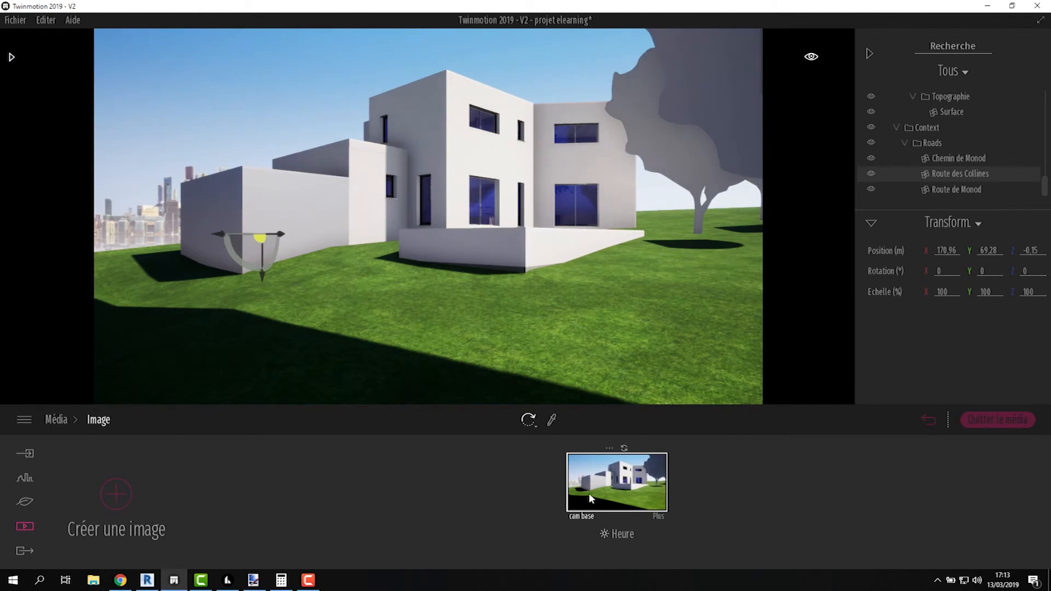
click(1007, 419)
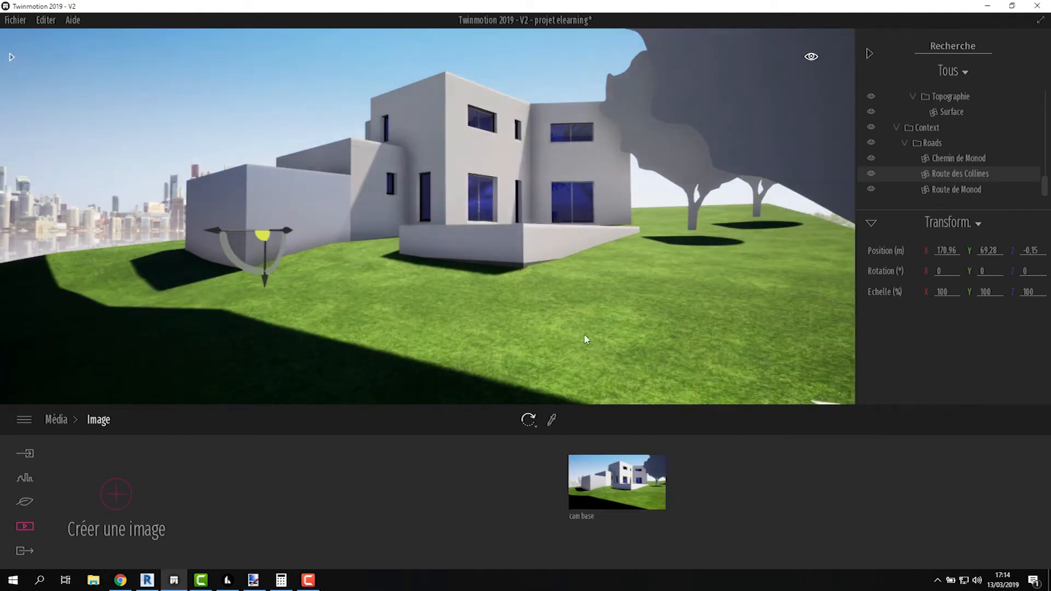
scroll(528, 280, down, 5)
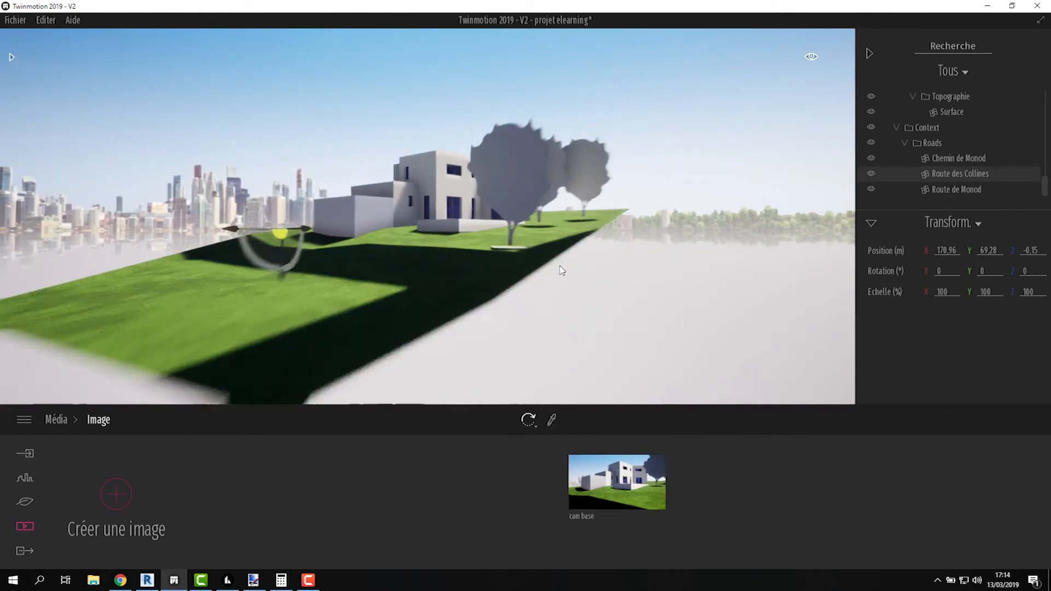
shift+middle_drag(552, 276, 477, 263)
middle_drag(164, 328, 504, 216)
middle_drag(219, 202, 152, 339)
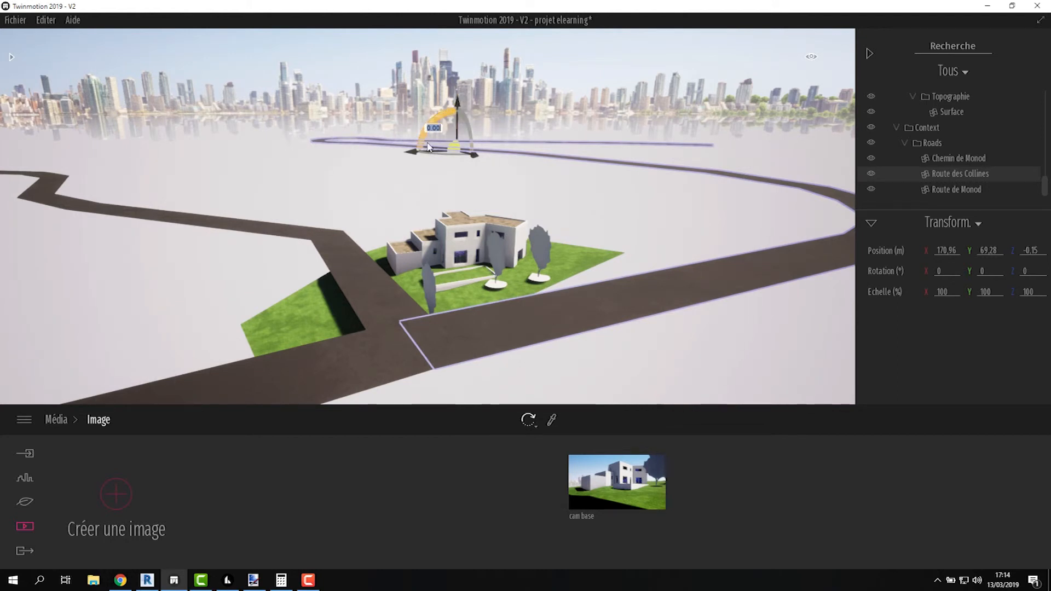
- Try lowering the Route des Collines road alone to about Z -2.24 m, and undo the move
click(967, 222)
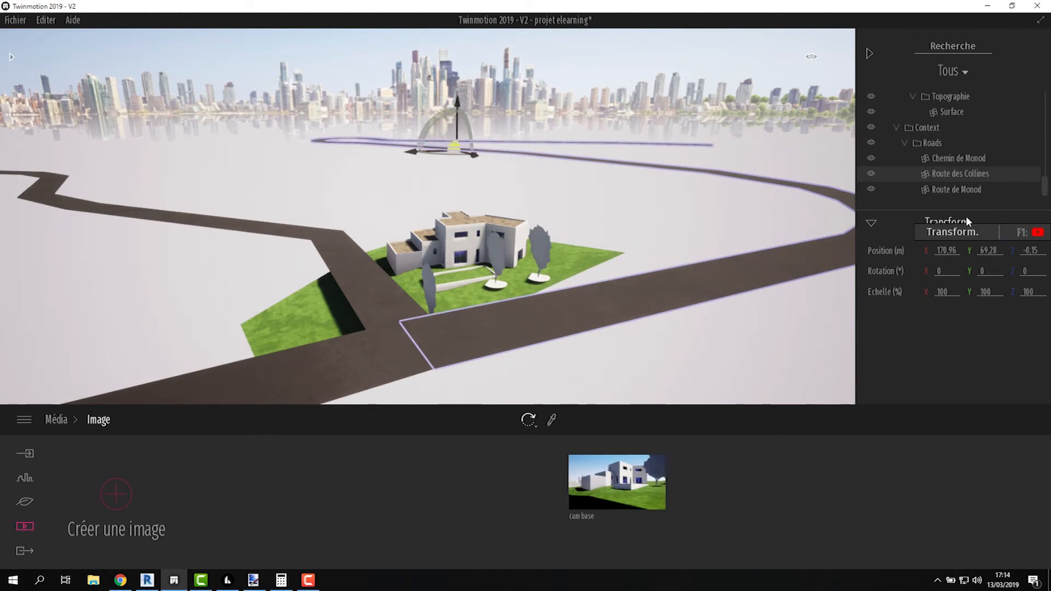
click(952, 282)
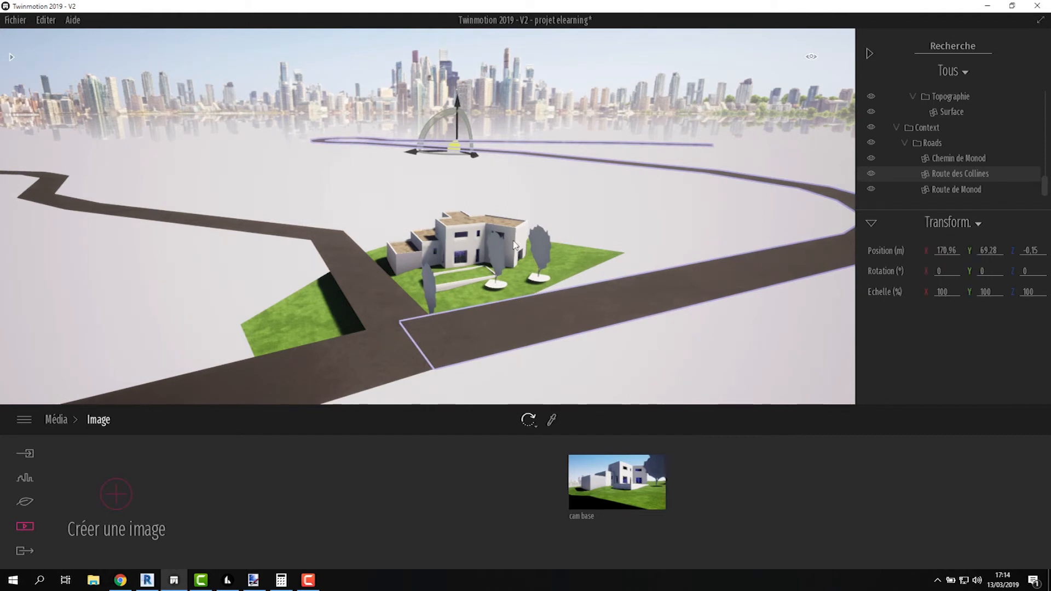
drag(457, 108, 459, 125)
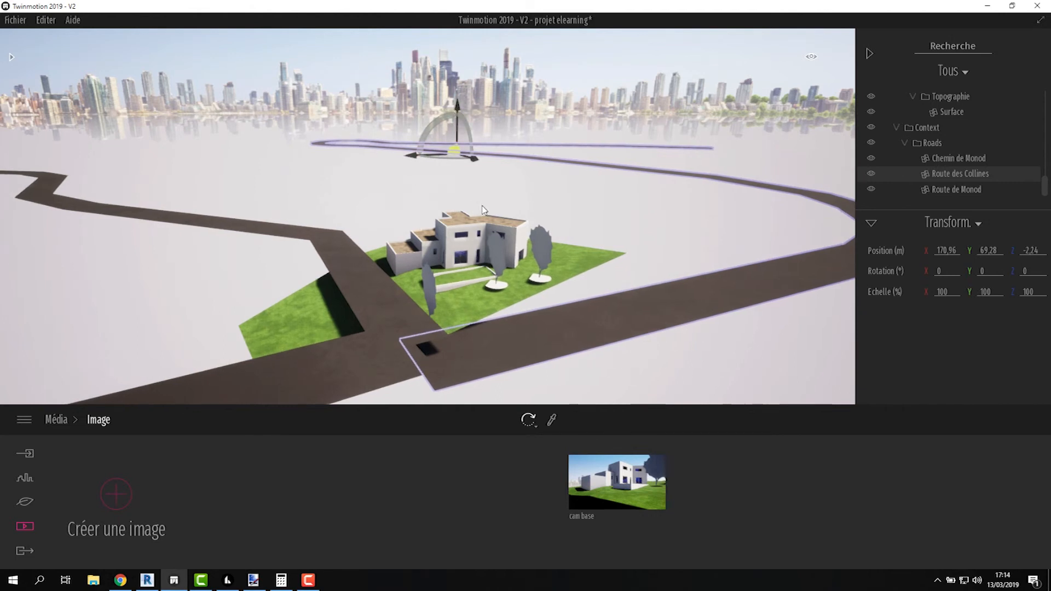
key(ctrl+z)
- Add Chemin de Monod and Route de Monod to the selection and lower all three roads together by about 2.4 m
ctrl+click(395, 306)
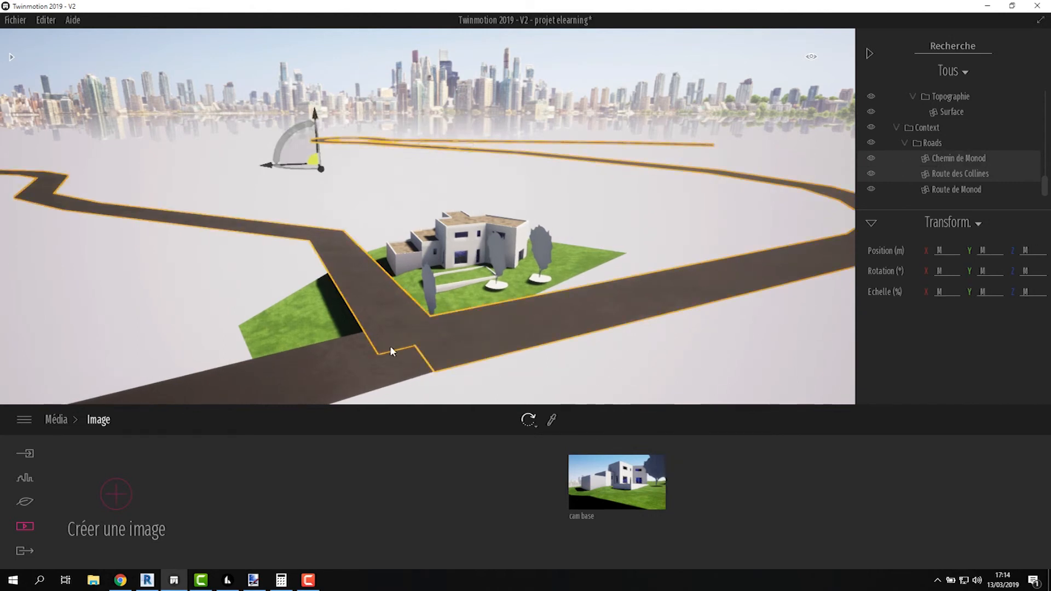
ctrl+click(403, 350)
drag(31, 155, 23, 168)
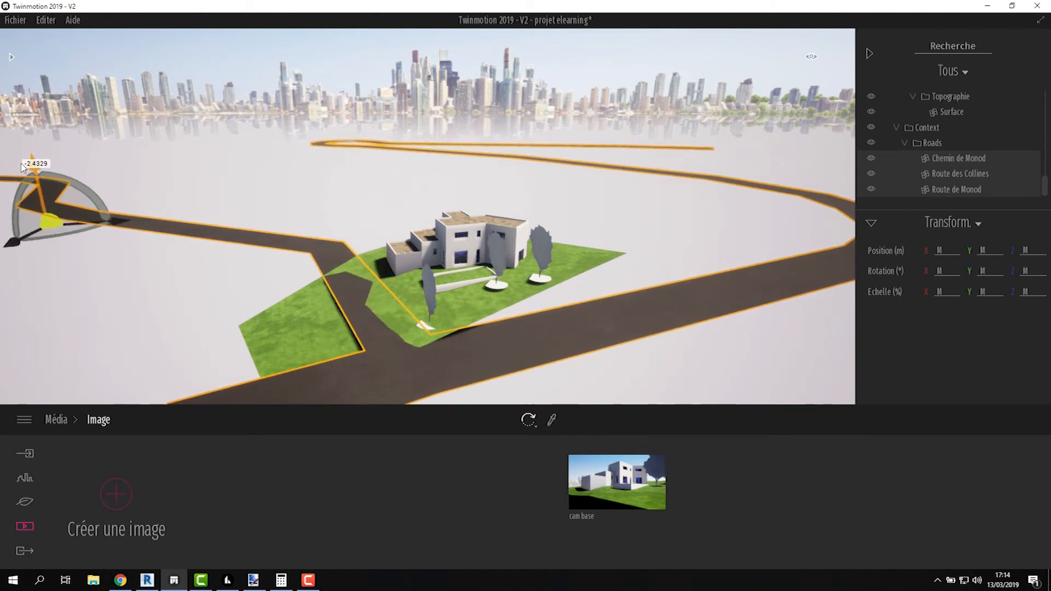
- Tilt and fine-tune the three selected roads together so they follow the slope of the house plot
middle_drag(487, 213, 335, 363)
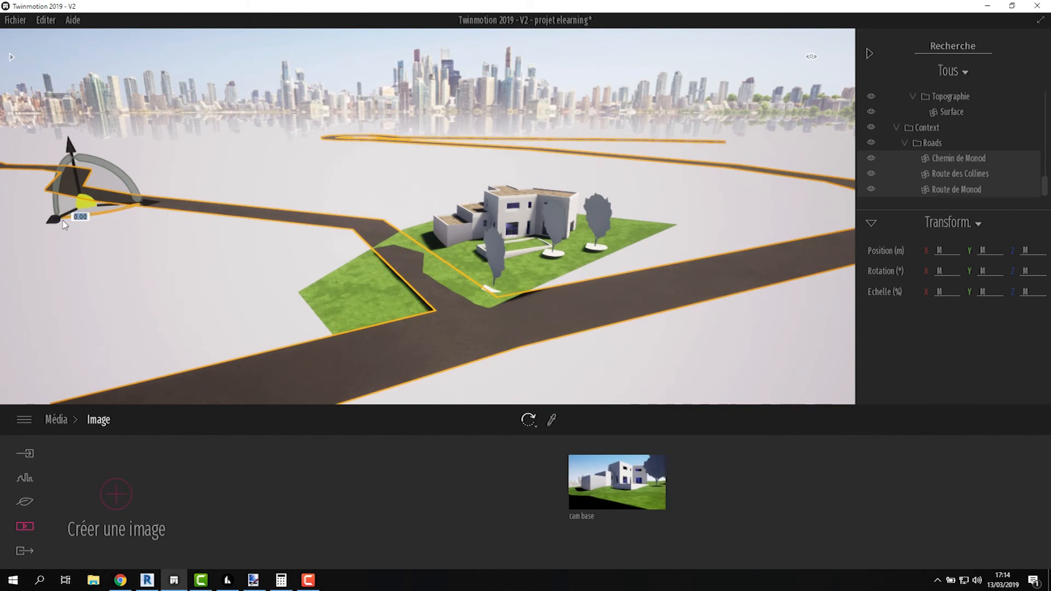
drag(59, 220, 131, 206)
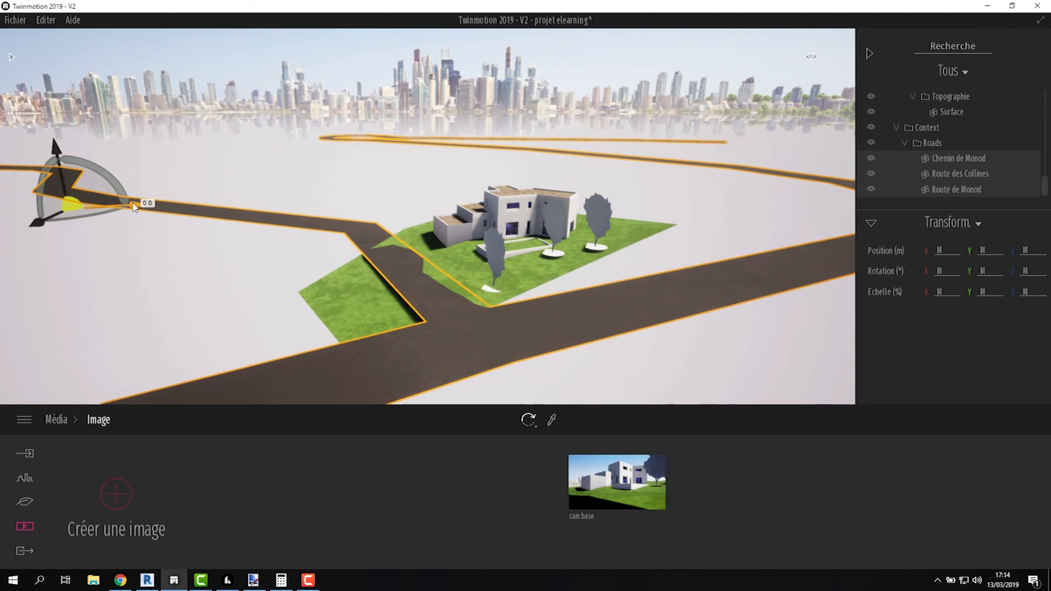
drag(57, 156, 61, 155)
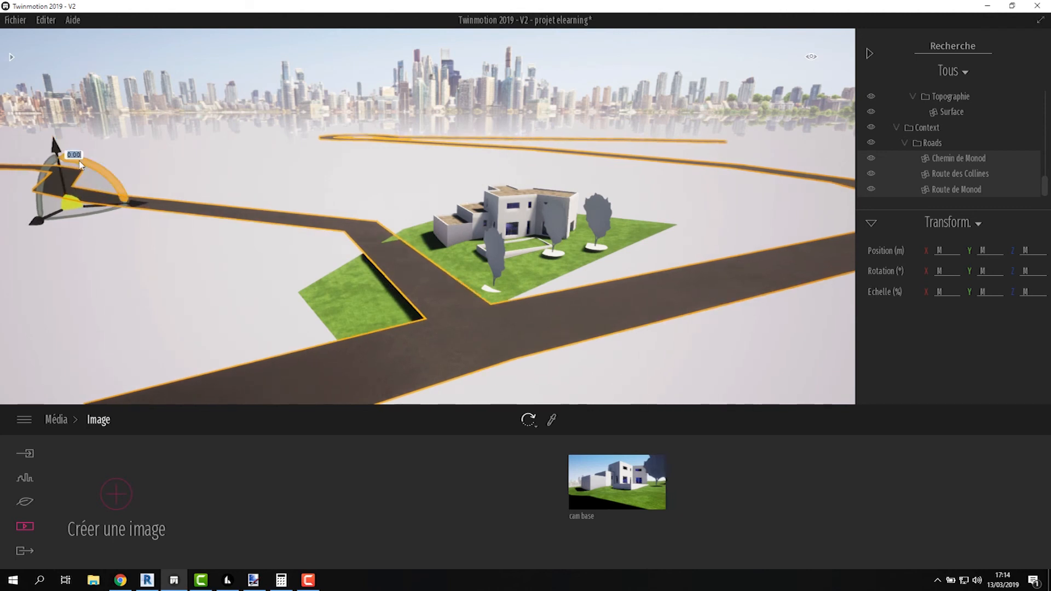
- Adjust the Chemin de Monod road alone to about Z -3.03 m and check the fit from the cam base image
click(390, 265)
drag(48, 154, 64, 131)
mouse_move(650, 504)
click(635, 482)
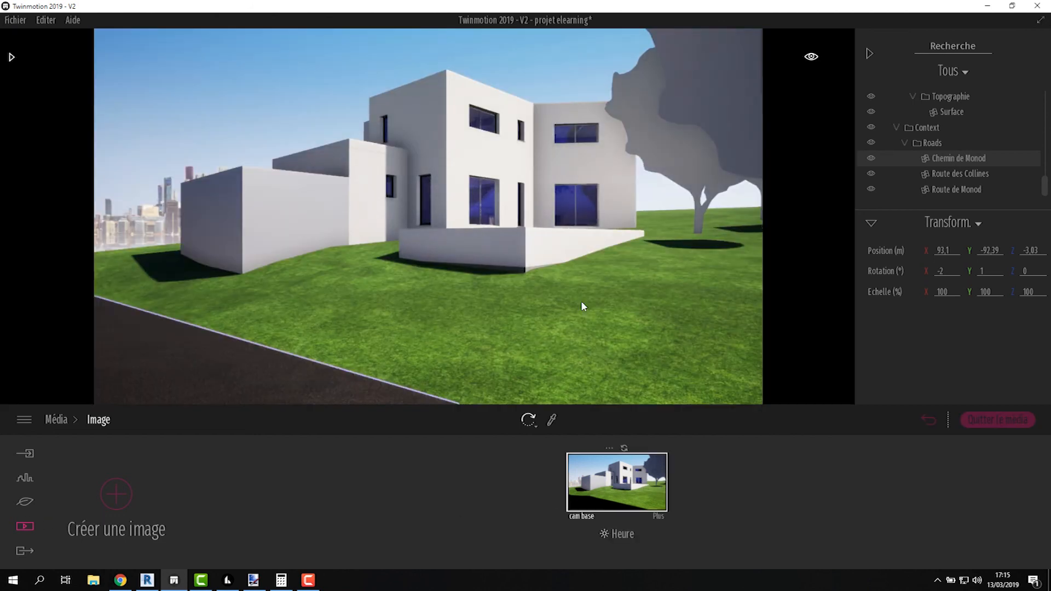